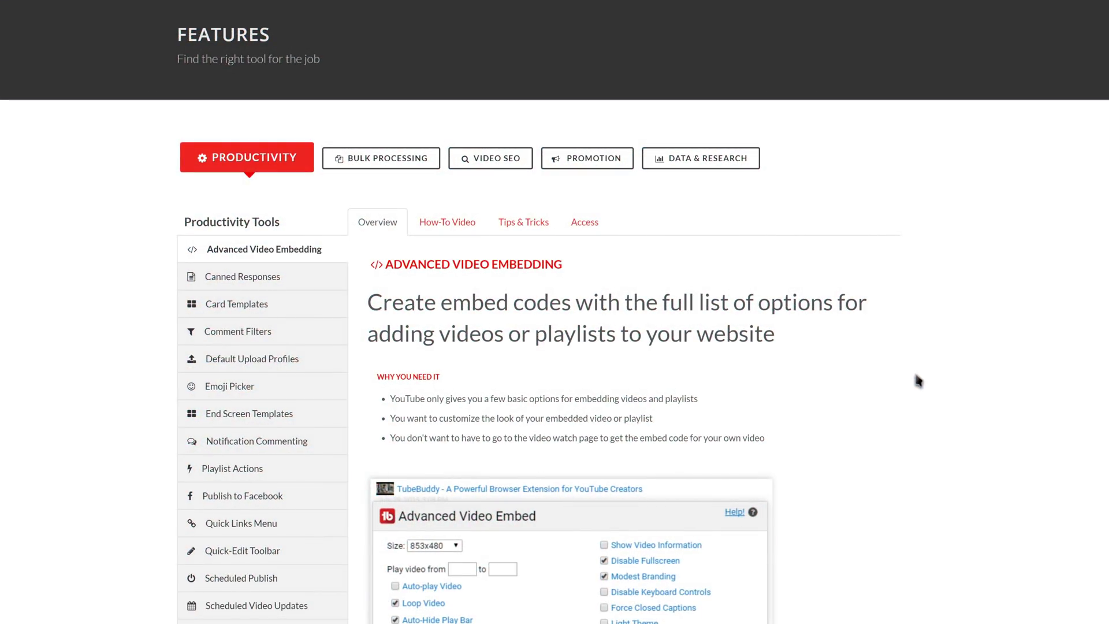
View the Canned Responses, Default Upload Profiles, End Screen Templates and Notification Commenting descriptions.
{"action": "left_click", "coordinate": [293, 278]}
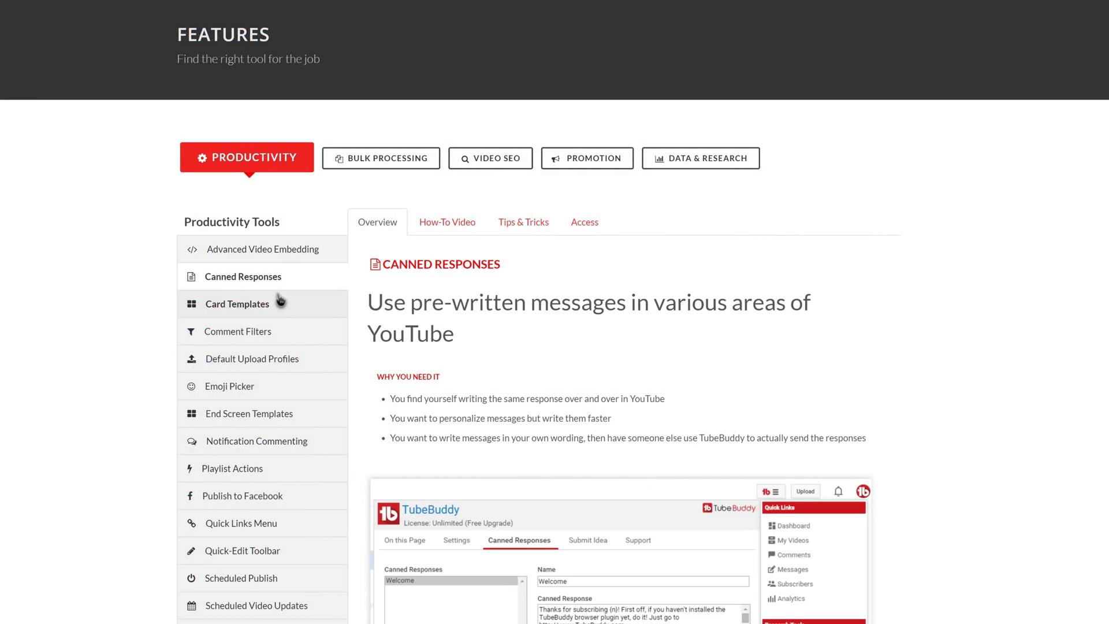
{"action": "left_click", "coordinate": [268, 350]}
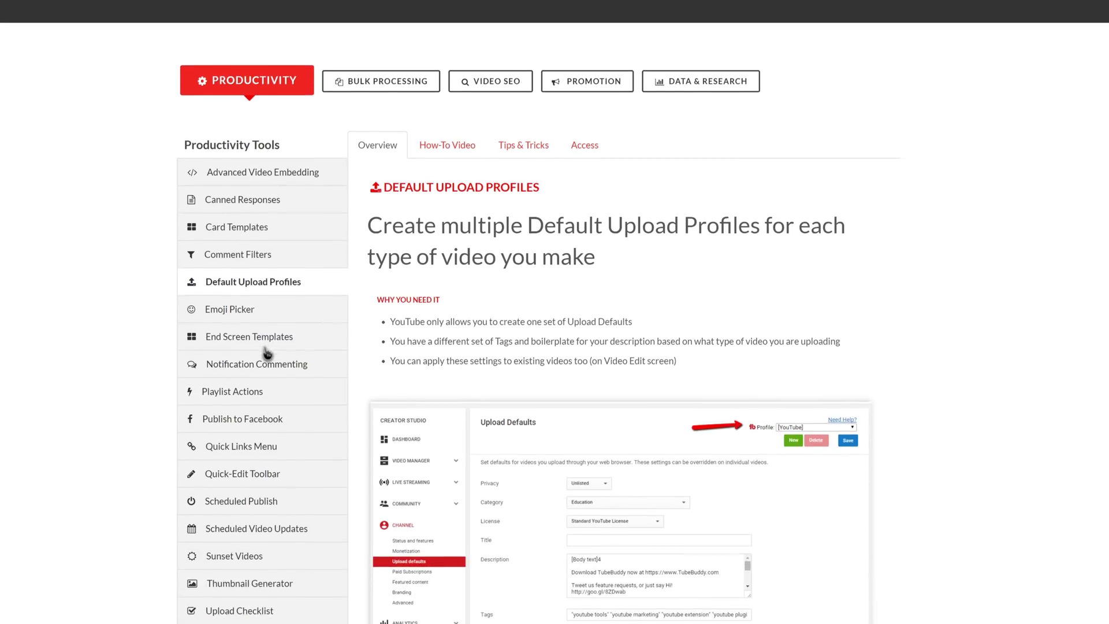
{"action": "scroll", "coordinate": [269, 341], "scroll_direction": "down", "scroll_amount": 3}
{"action": "left_click", "coordinate": [274, 282]}
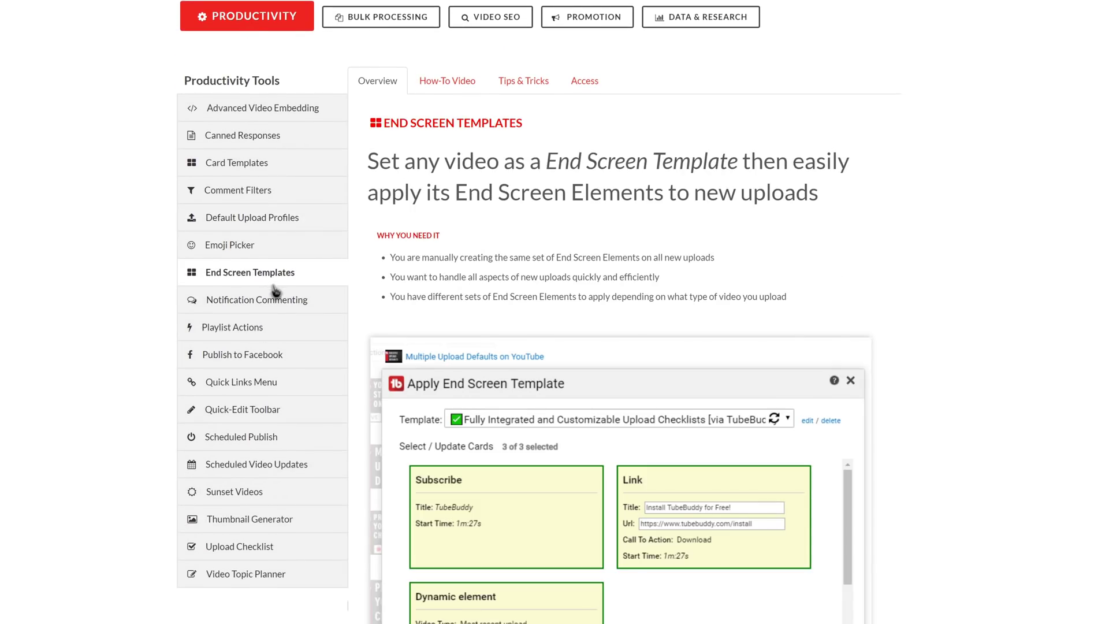
{"action": "left_click", "coordinate": [277, 309]}
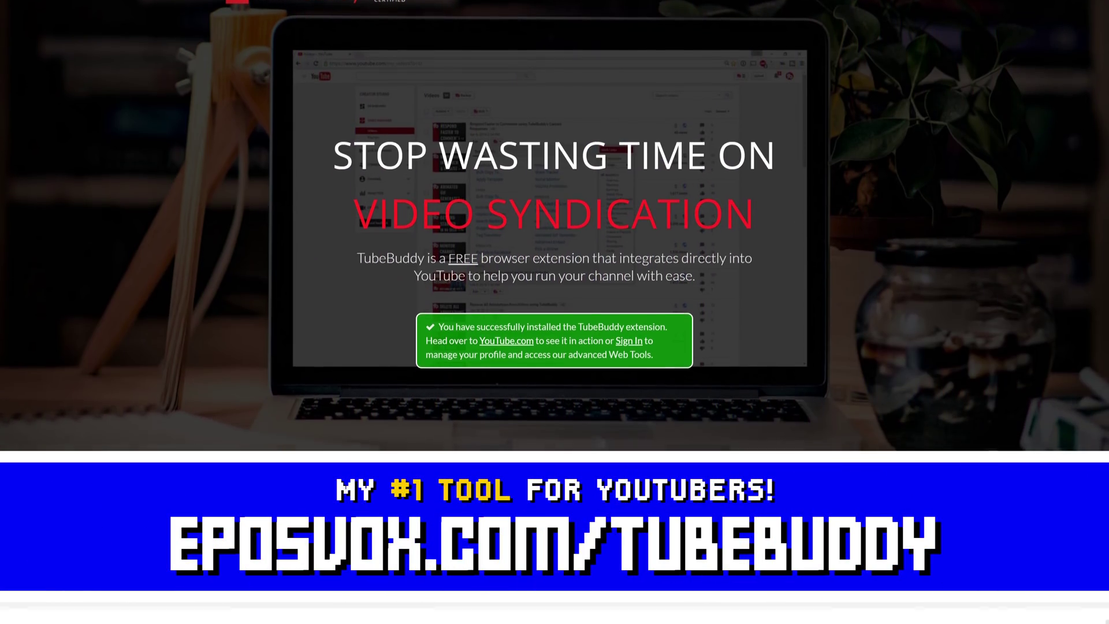
Scroll down the TubeBuddy homepage to the Work Within YouTube section.
{"action": "scroll", "coordinate": [554, 231], "scroll_direction": "down", "scroll_amount": 8}
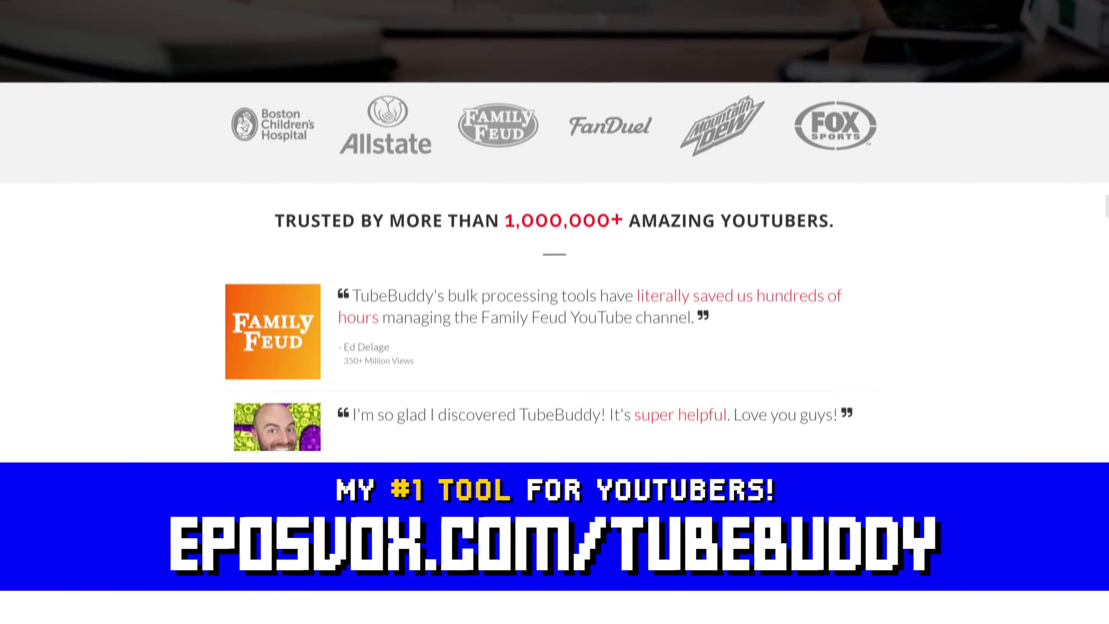
{"action": "scroll", "coordinate": [555, 231], "scroll_direction": "down", "scroll_amount": 7}
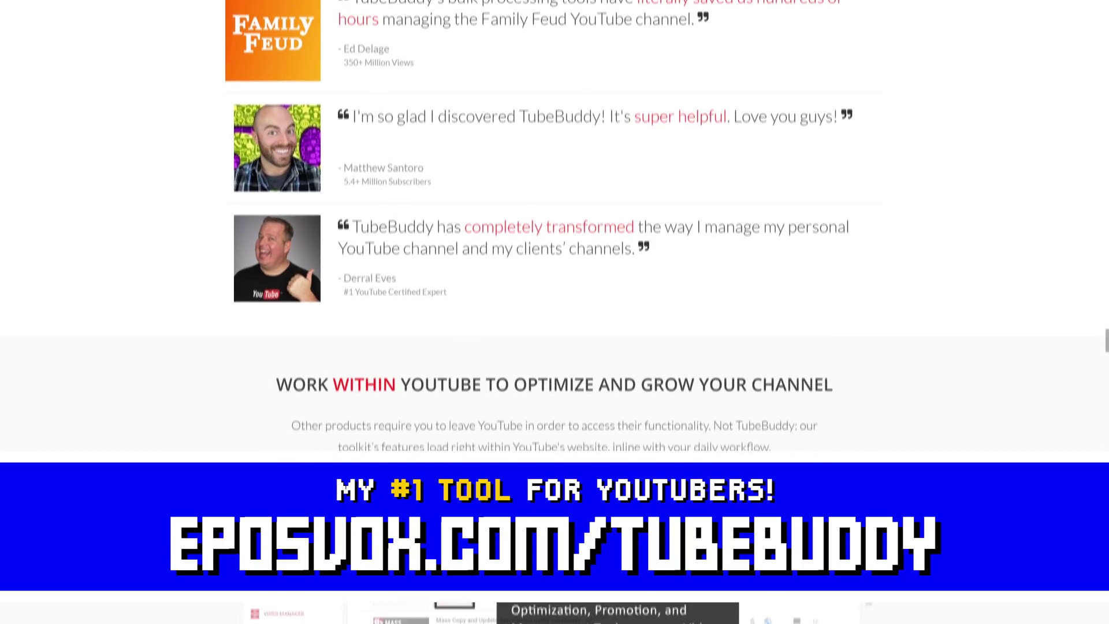
{"action": "scroll", "coordinate": [555, 231], "scroll_direction": "down", "scroll_amount": 10}
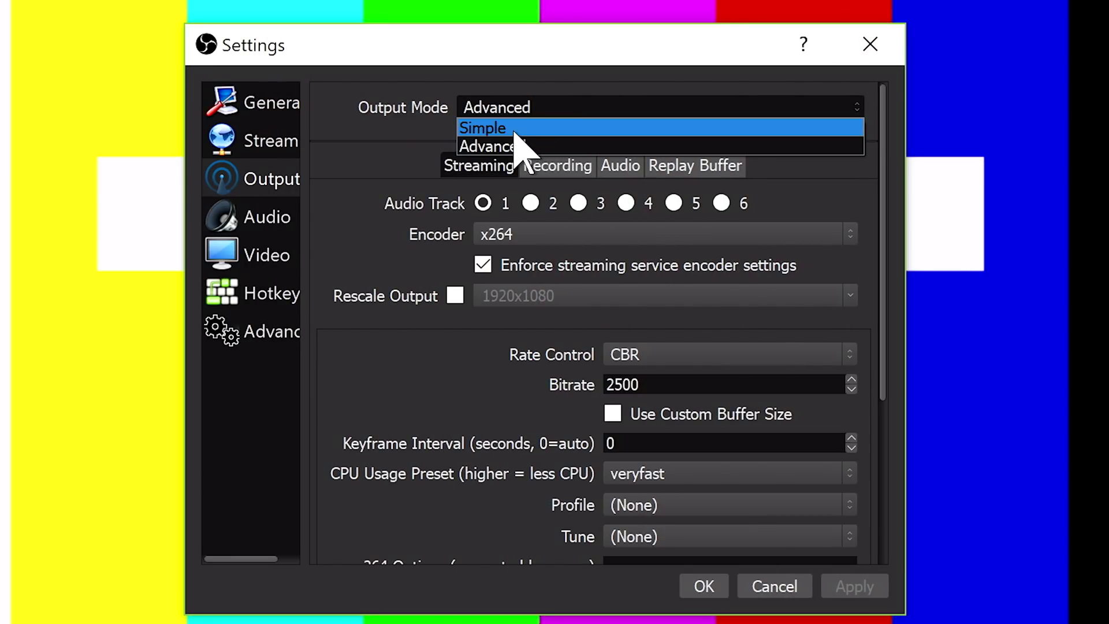
Keep the Output Mode on Advanced in the Output settings.
{"action": "left_click", "coordinate": [534, 147]}
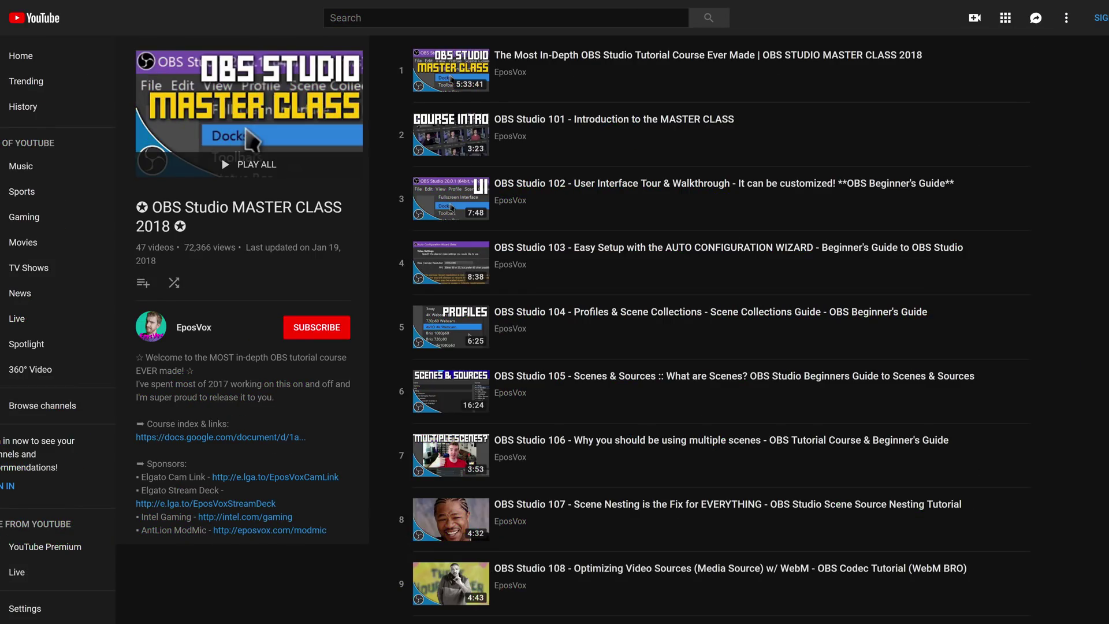
Scroll through the OBS Studio MASTER CLASS 2018 playlist to its later lessons.
{"action": "scroll", "coordinate": [717, 330], "scroll_direction": "down", "scroll_amount": 5}
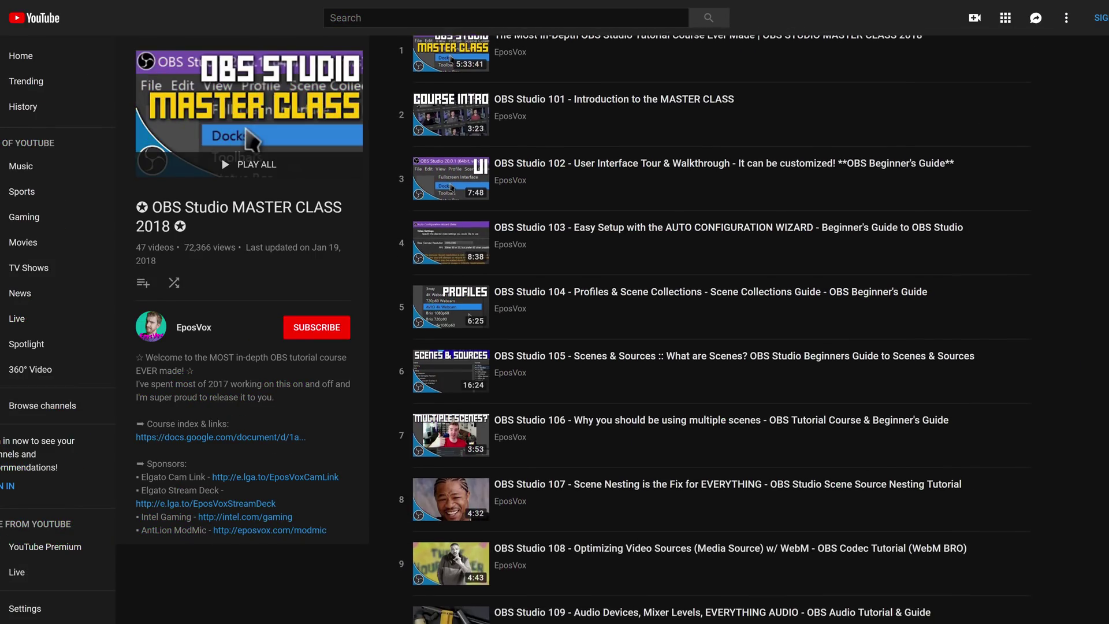
{"action": "scroll", "coordinate": [716, 329], "scroll_direction": "down", "scroll_amount": 10}
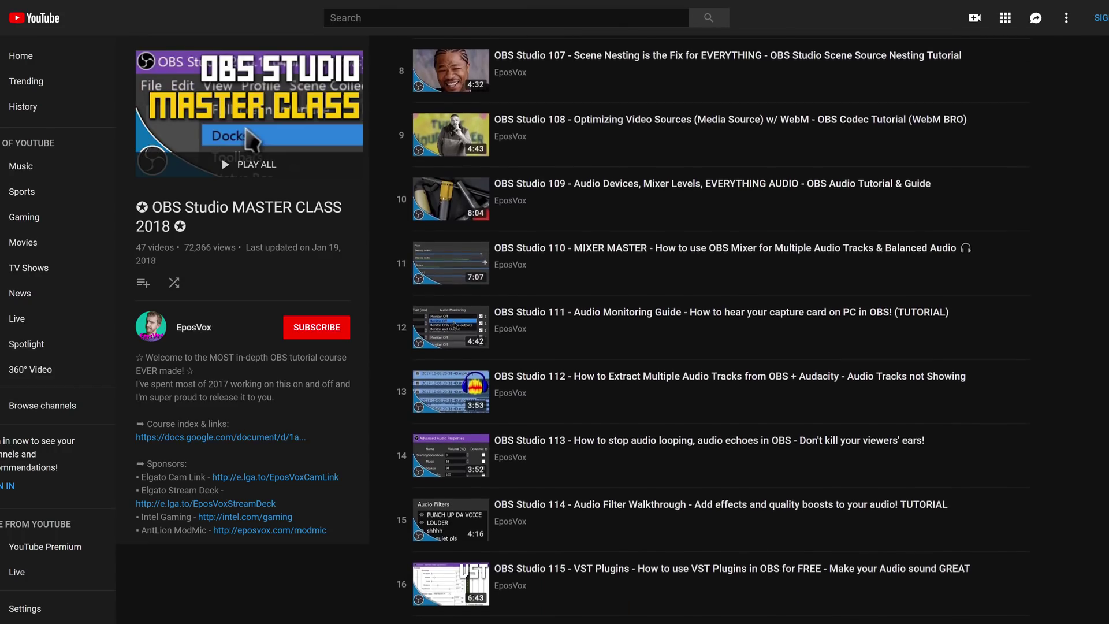
{"action": "scroll", "coordinate": [716, 329], "scroll_direction": "down", "scroll_amount": 12}
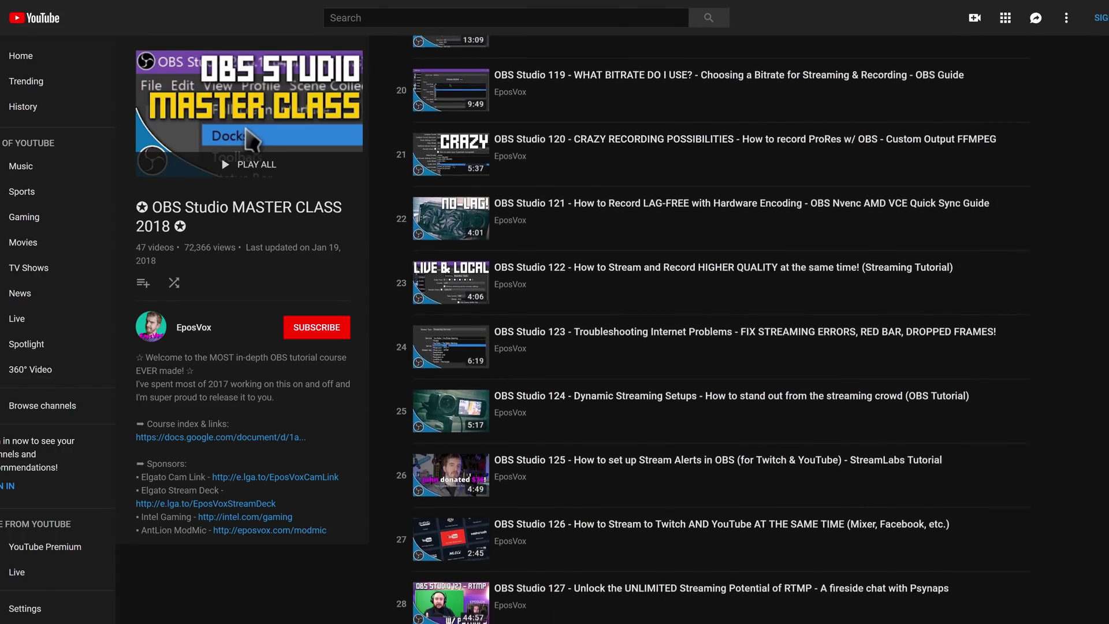
{"action": "scroll", "coordinate": [716, 329], "scroll_direction": "down", "scroll_amount": 7}
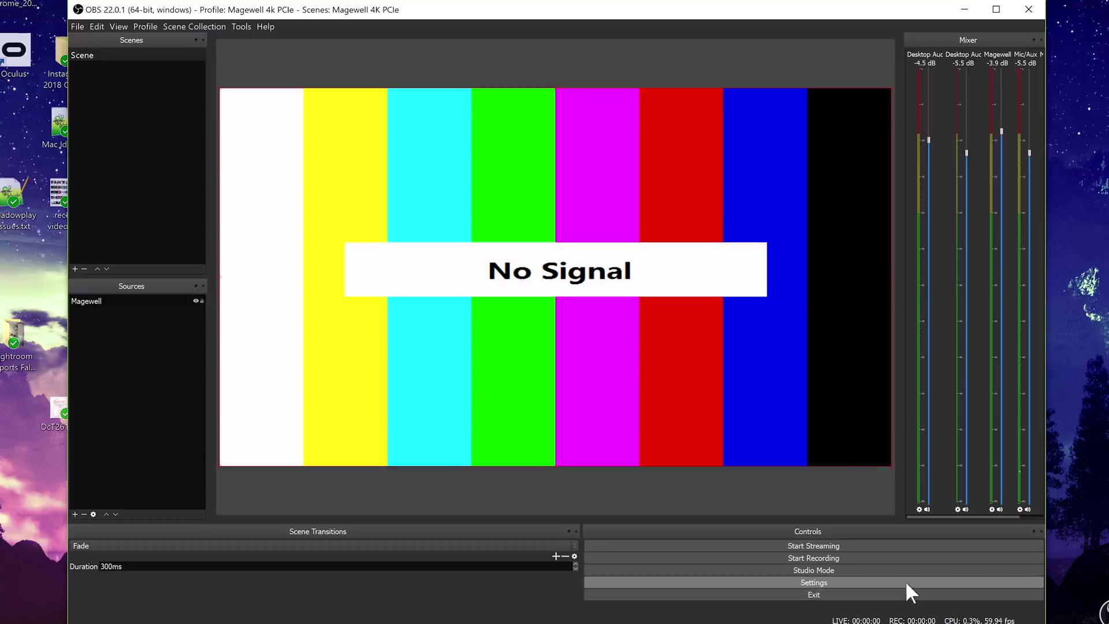
Open the OBS Settings window, enlarge it and move it up and left.
{"action": "left_click", "coordinate": [906, 582]}
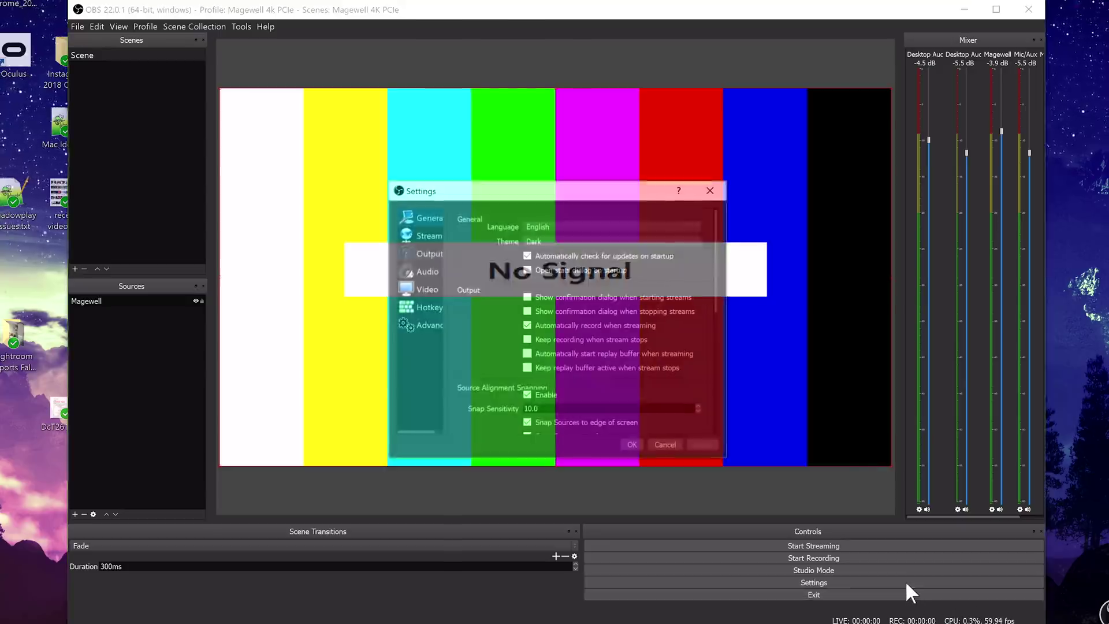
{"action": "left_click_drag", "start_coordinate": [729, 461], "coordinate": [899, 595]}
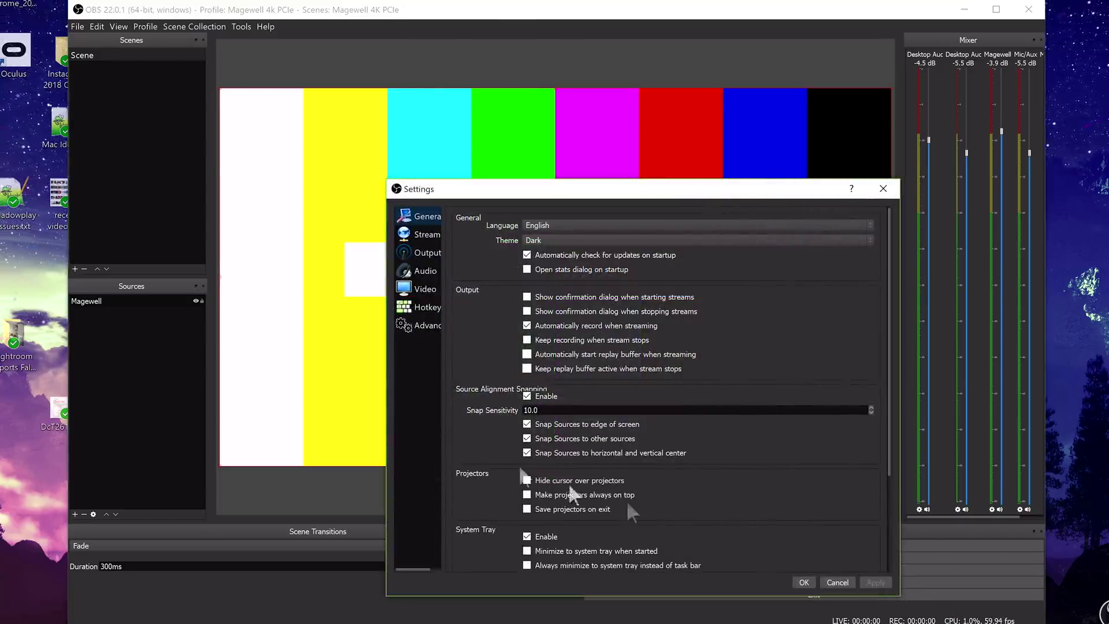
{"action": "left_click_drag", "start_coordinate": [498, 196], "coordinate": [389, 130]}
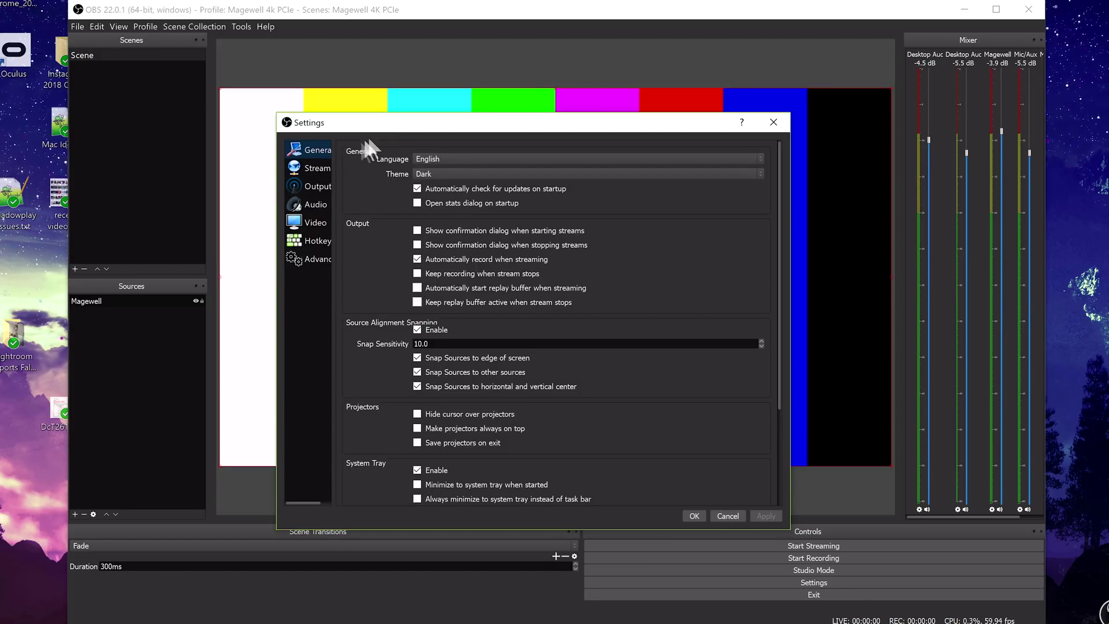
On the Output page, keep Output Mode on Advanced and show the Replay Buffer options.
{"action": "left_click", "coordinate": [316, 186]}
{"action": "left_click", "coordinate": [493, 154]}
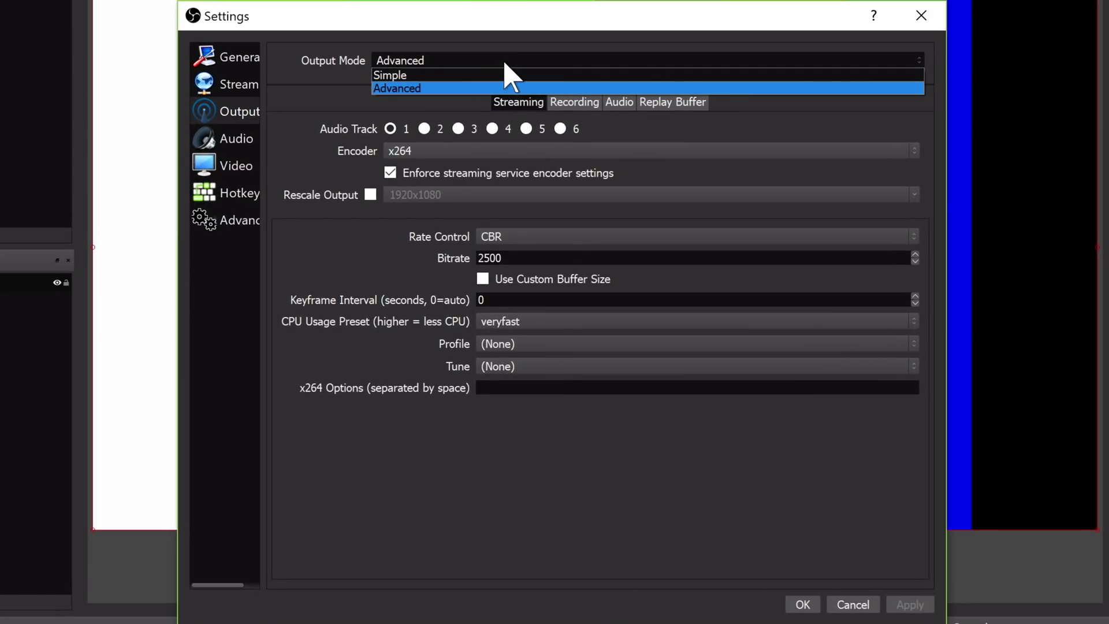
{"action": "left_click", "coordinate": [505, 65]}
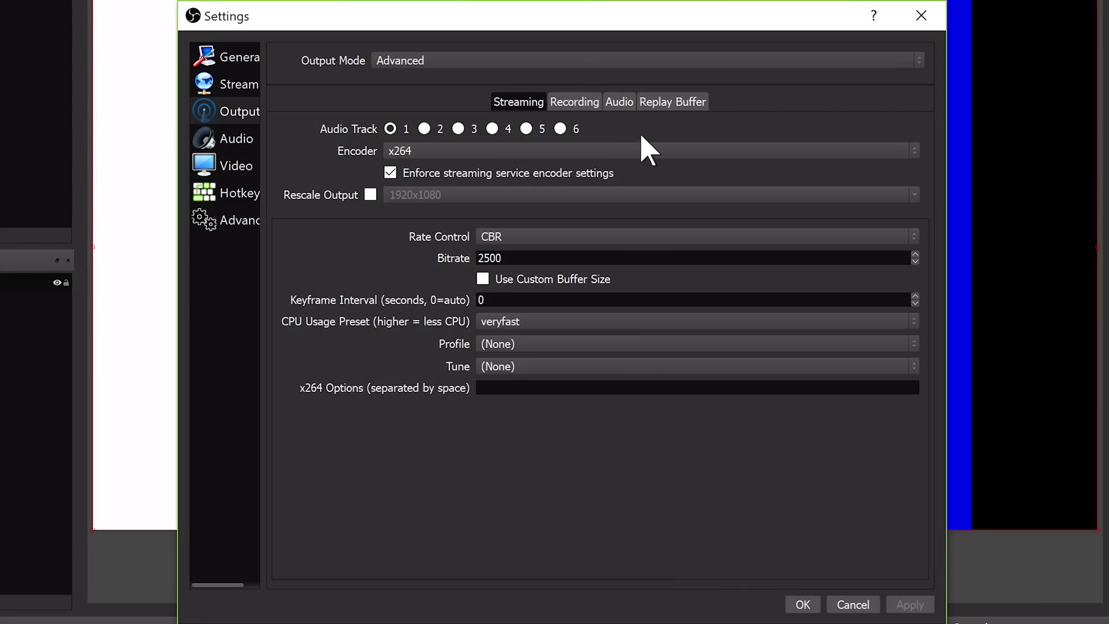
{"action": "left_click", "coordinate": [664, 103]}
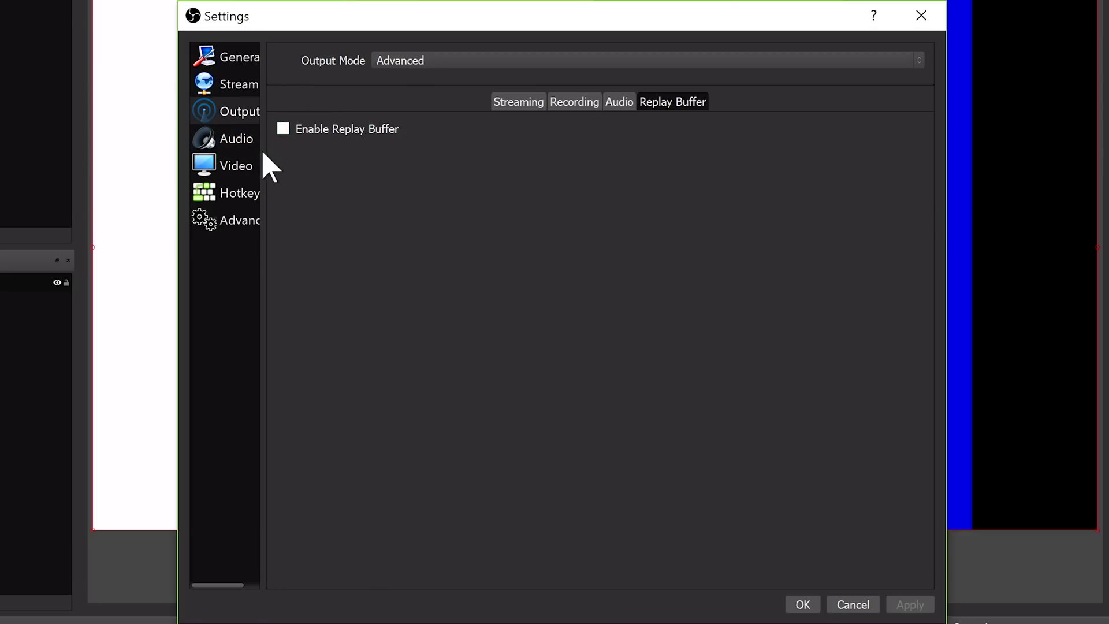
Enable the Replay Buffer with 120 sec and 4096 MB limits and apply it.
{"action": "left_click", "coordinate": [283, 129]}
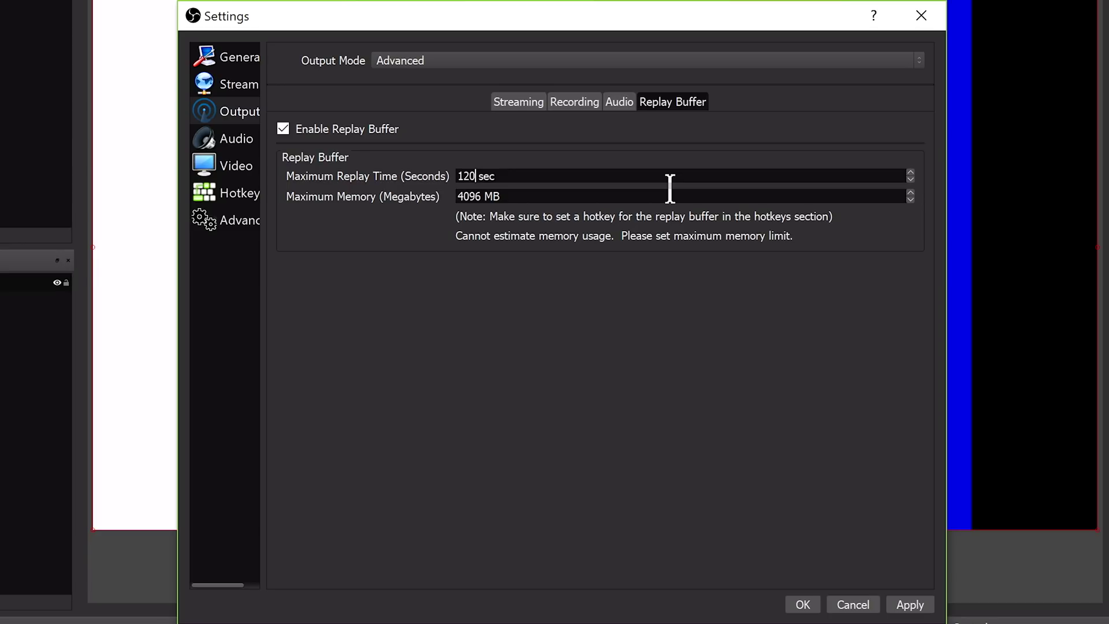
{"action": "left_click", "coordinate": [905, 604]}
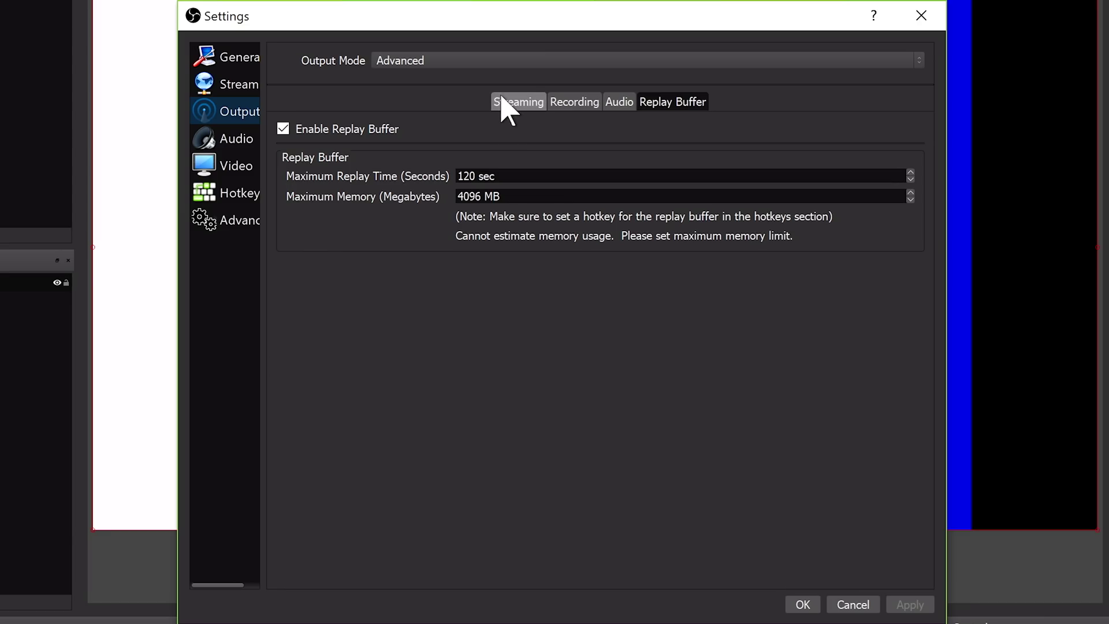
{"action": "left_click", "coordinate": [578, 102]}
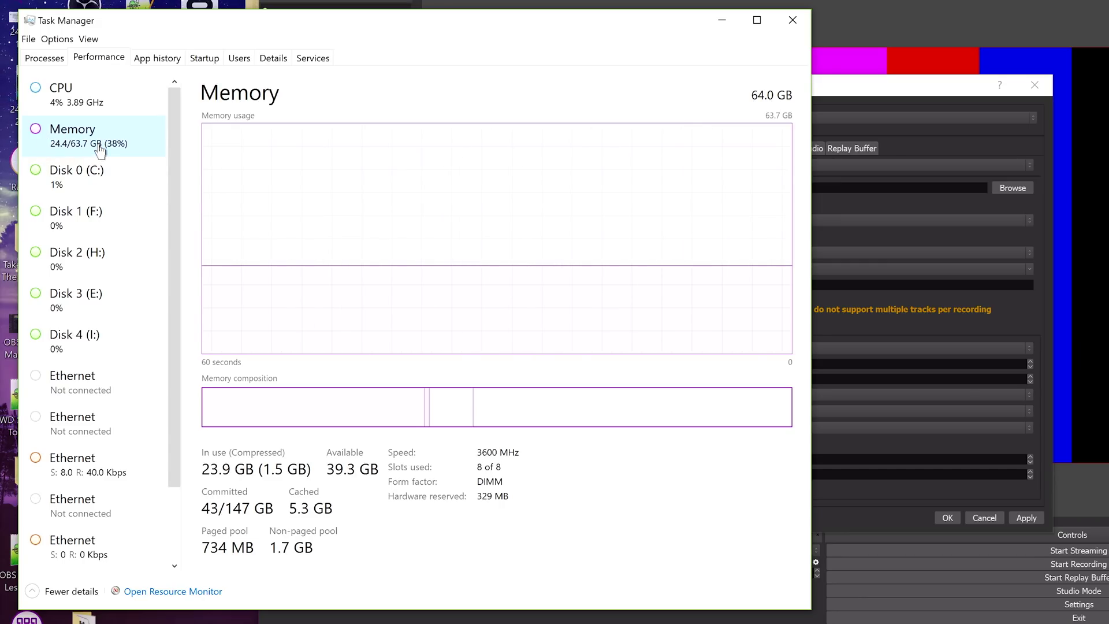
In Task Manager, list running processes sorted by memory use, highest first.
{"action": "left_click", "coordinate": [101, 113]}
{"action": "left_click", "coordinate": [58, 63]}
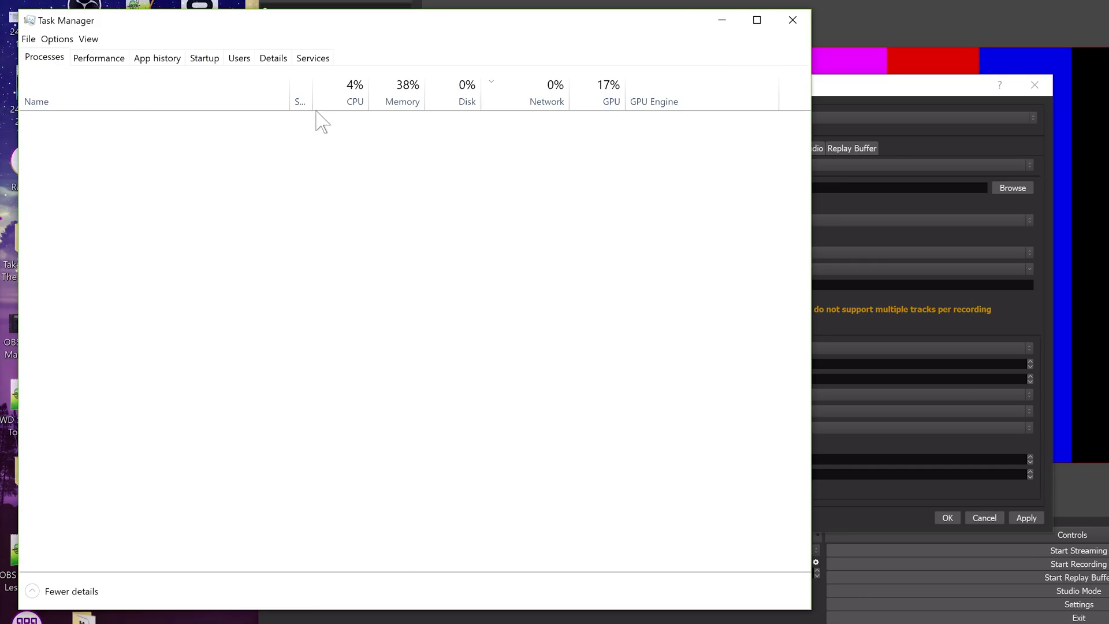
{"action": "left_click", "coordinate": [384, 101]}
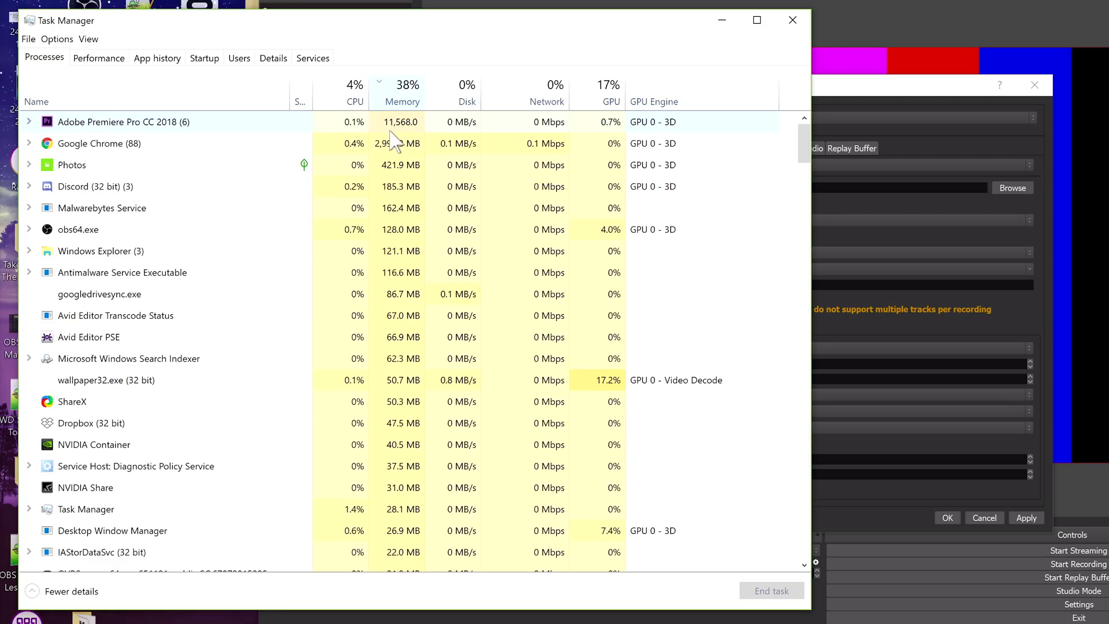
{"action": "left_click_drag", "start_coordinate": [426, 102], "coordinate": [459, 102]}
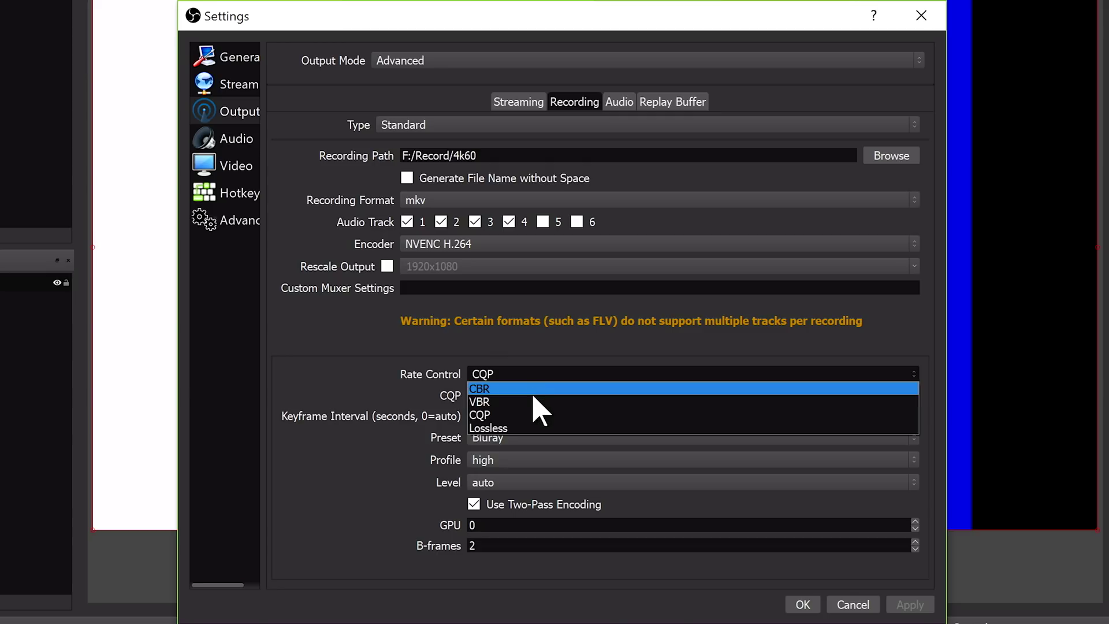
Apply CQP rate control at 14 for recording and recheck the Replay Buffer options.
{"action": "left_click", "coordinate": [523, 402]}
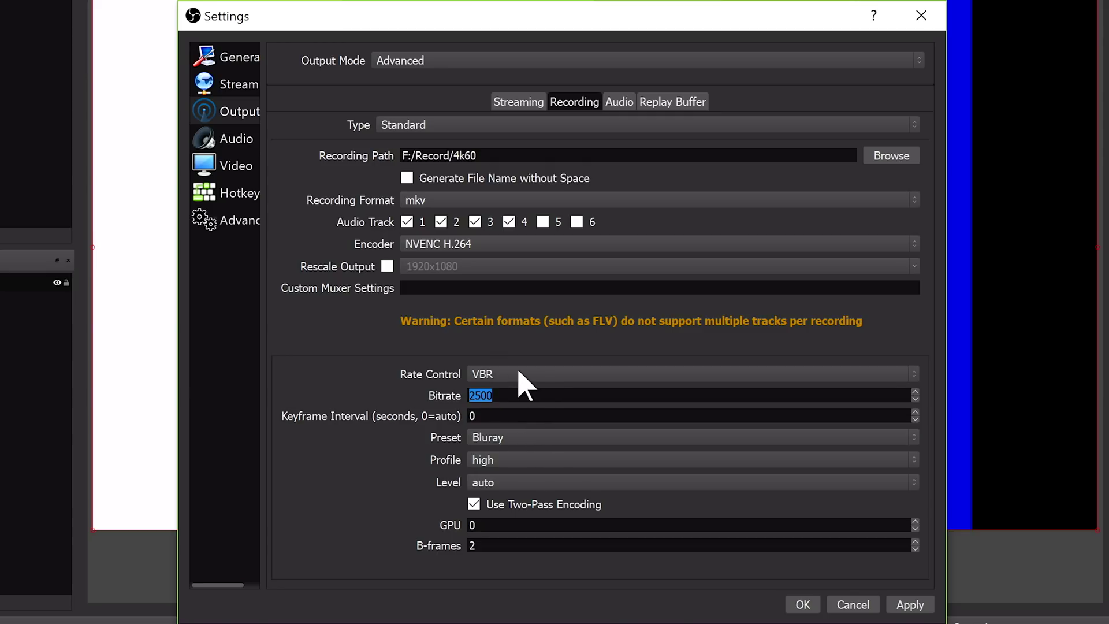
{"action": "left_click", "coordinate": [932, 604]}
{"action": "left_click", "coordinate": [658, 106]}
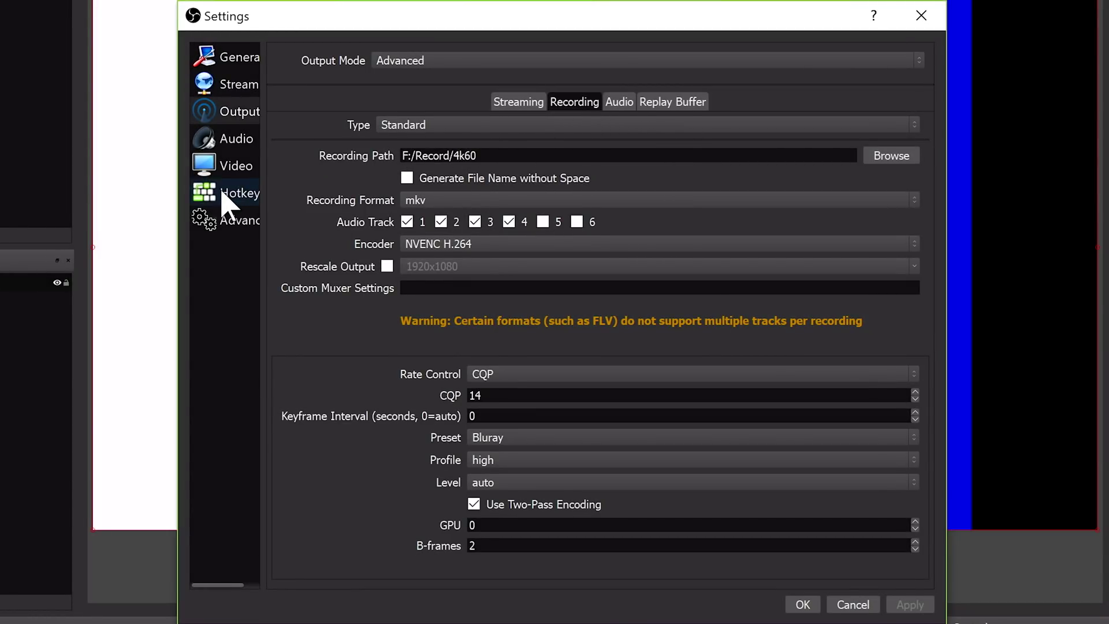
{"action": "left_click", "coordinate": [229, 203]}
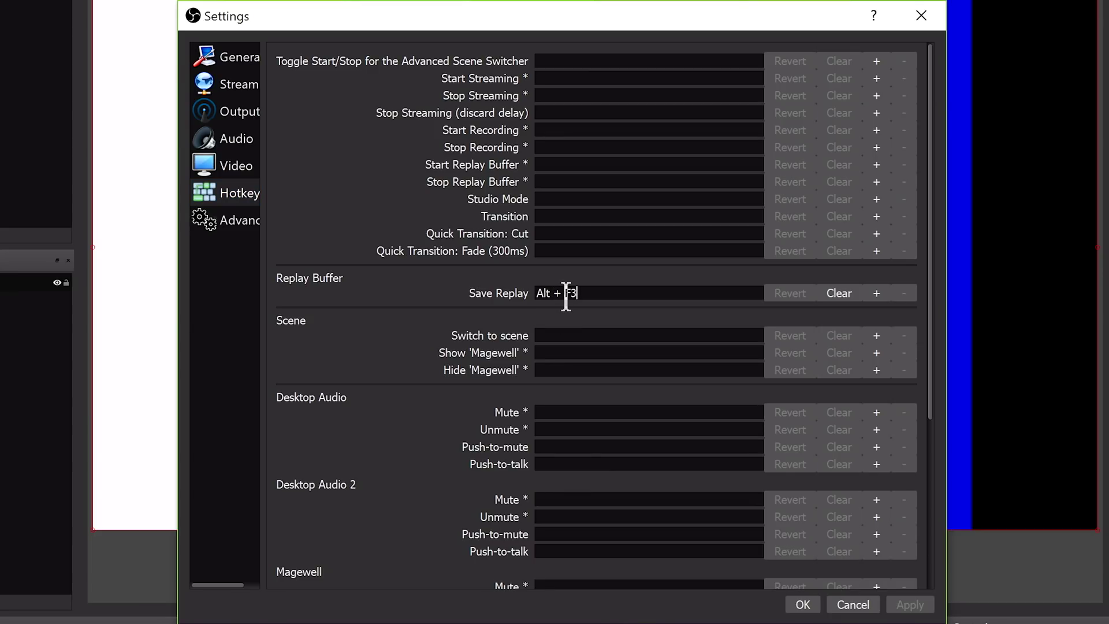
Bind Alt + F3 to Save Replay under Replay Buffer.
{"action": "key", "text": "alt"}
Confirm the settings with OK to return to the main OBS window.
{"action": "left_click", "coordinate": [802, 605]}
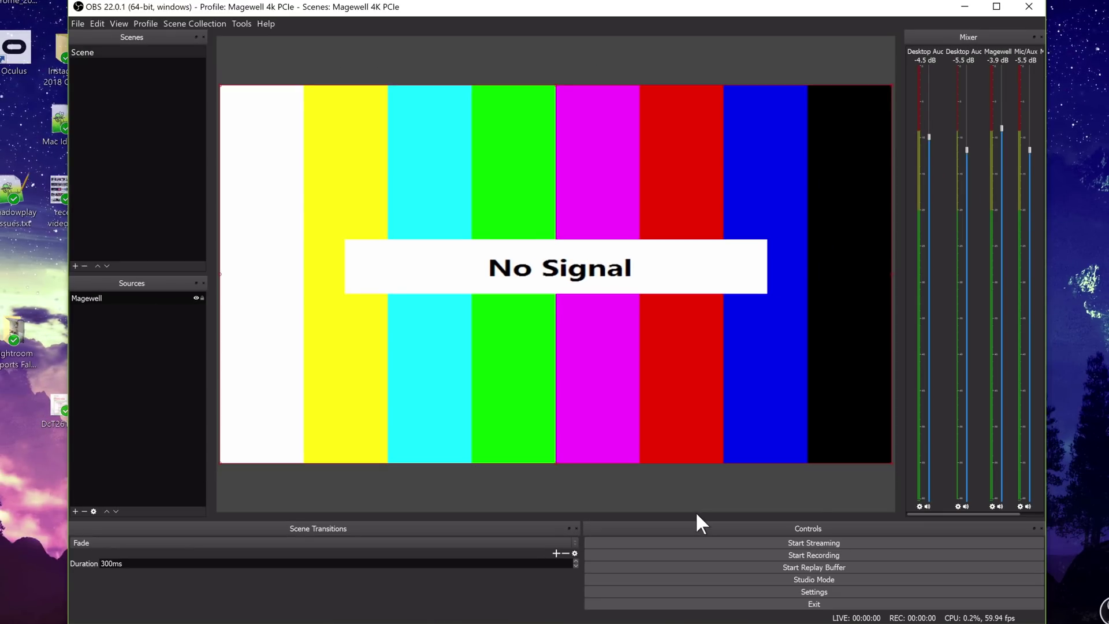